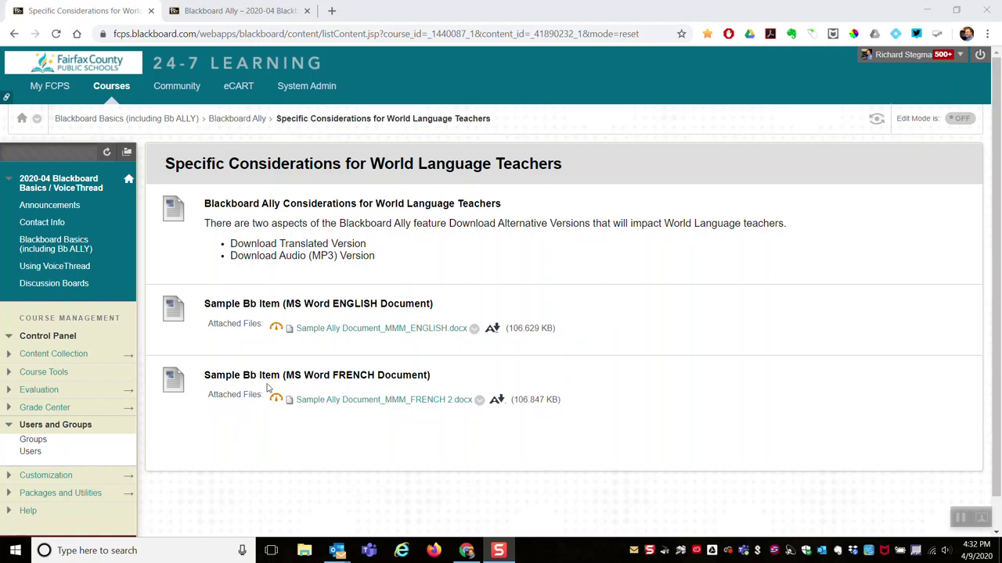
Download Sample Ally Document_MMM_FRENCH 2.docx from the course page and open it in Word
{"action": "left_click", "coordinate": [368, 400]}
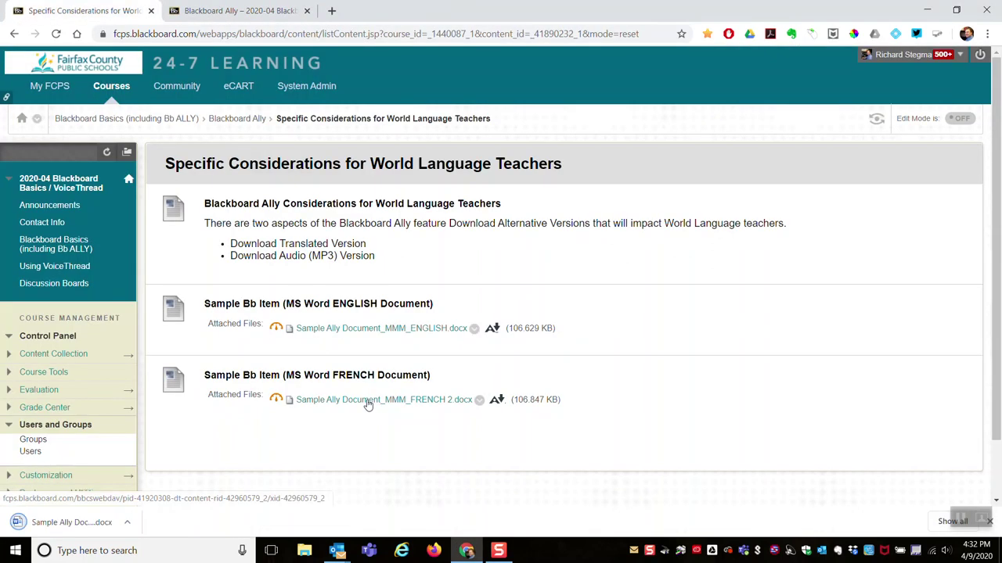
{"action": "left_click", "coordinate": [91, 527]}
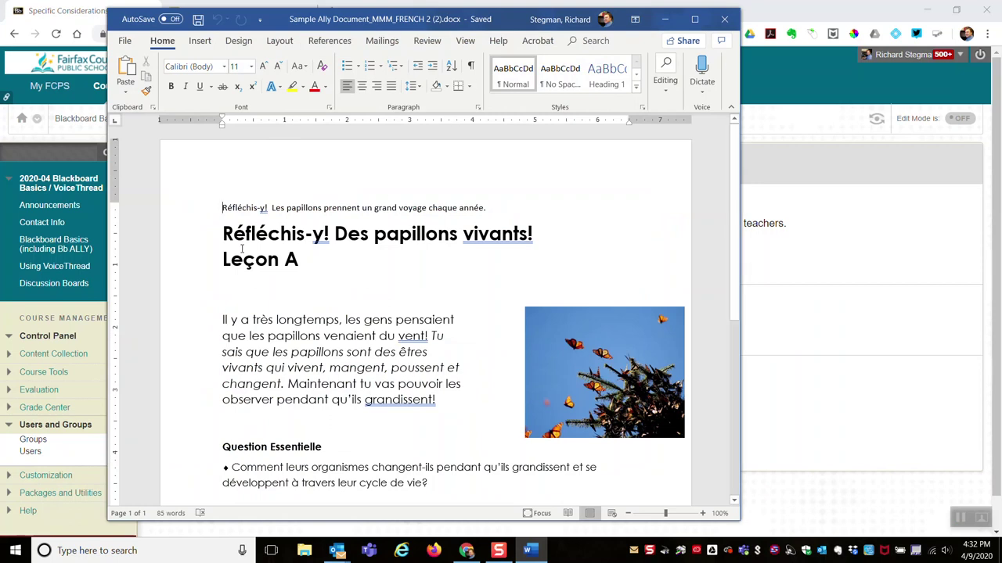
Read the French lesson down to the Vocabulaire clé list and back, then minimize Word
{"action": "scroll", "coordinate": [617, 317], "scroll_direction": "down", "scroll_amount": 1}
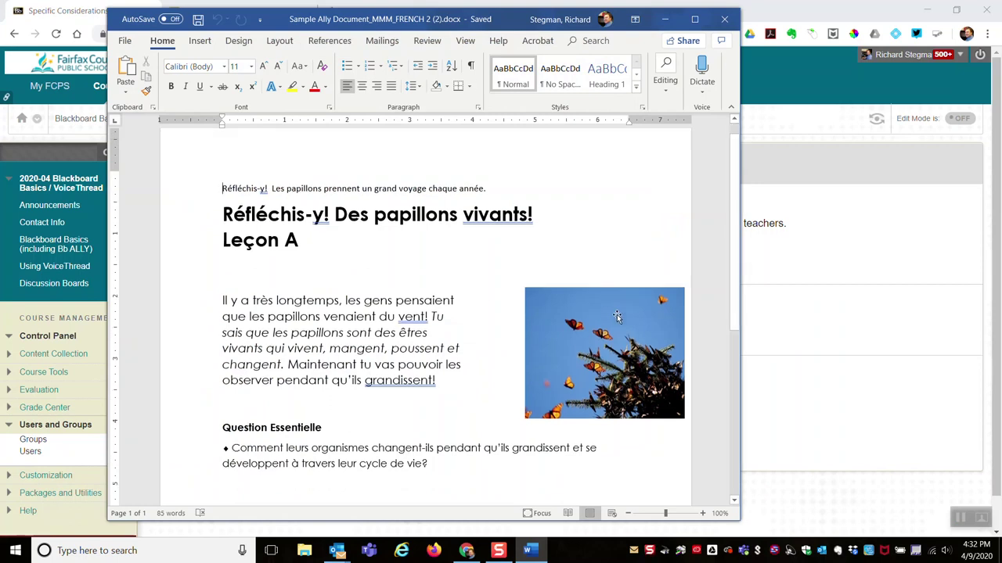
{"action": "scroll", "coordinate": [617, 316], "scroll_direction": "down", "scroll_amount": 3}
{"action": "scroll", "coordinate": [616, 316], "scroll_direction": "down", "scroll_amount": 3}
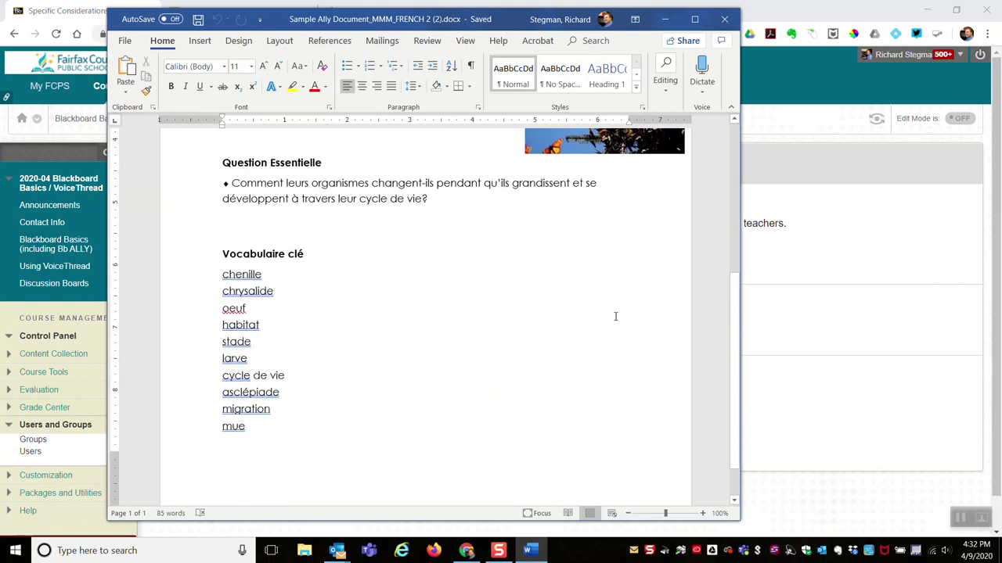
{"action": "scroll", "coordinate": [615, 316], "scroll_direction": "up", "scroll_amount": 5}
{"action": "scroll", "coordinate": [615, 317], "scroll_direction": "up", "scroll_amount": 2}
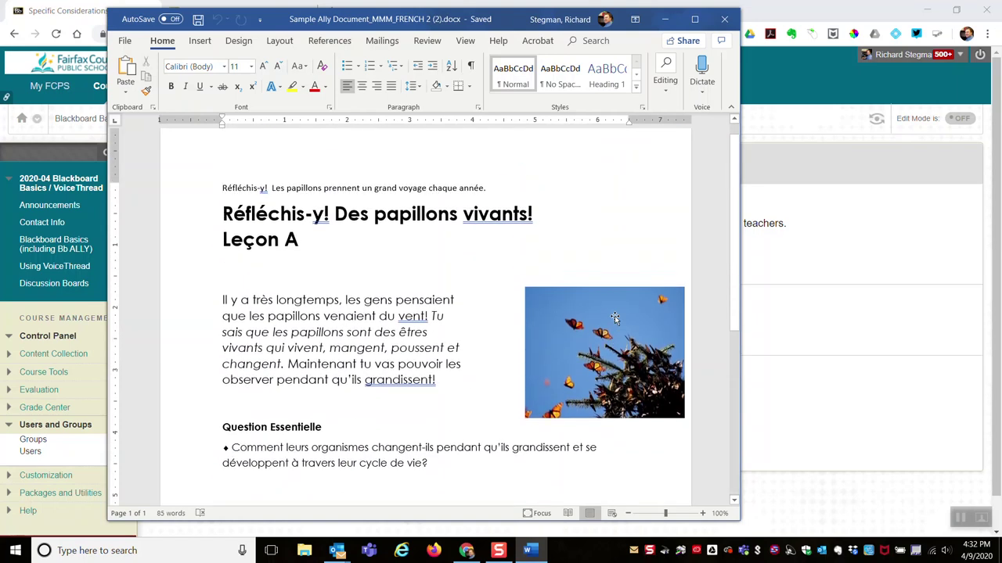
{"action": "left_click", "coordinate": [665, 20]}
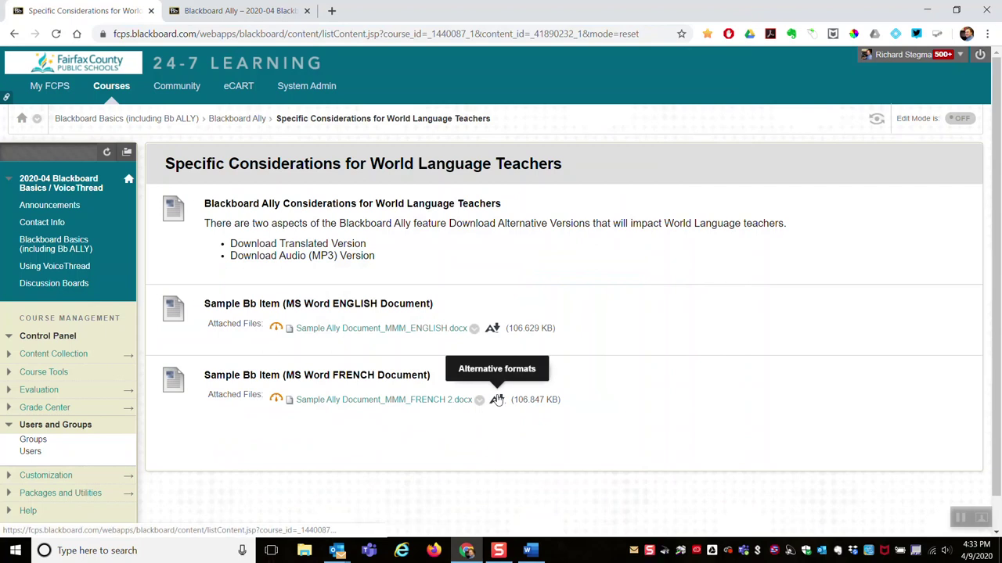
Download the French document's English (English) translated version from Ally's alternative formats and open it
{"action": "left_click", "coordinate": [496, 400]}
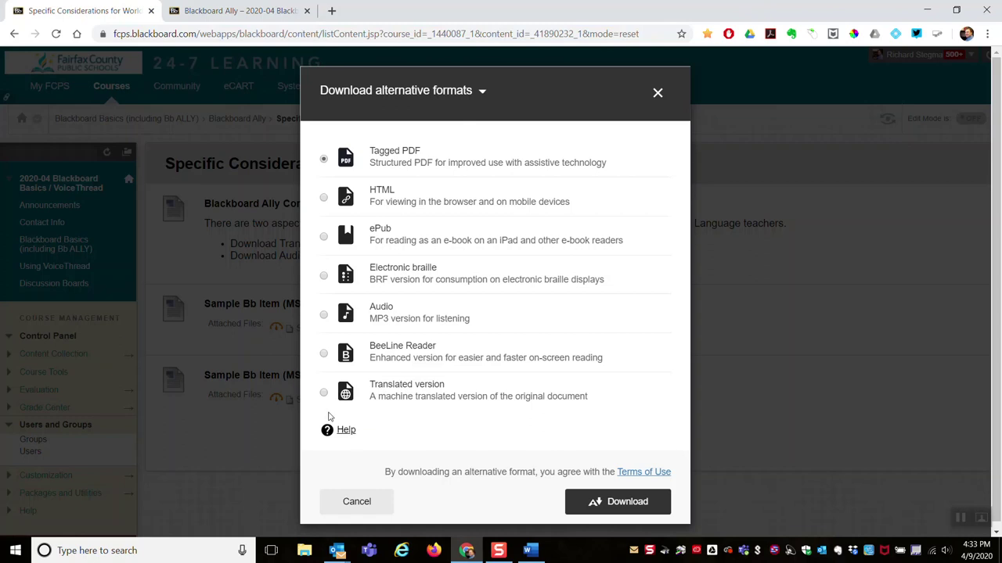
{"action": "left_click", "coordinate": [324, 394]}
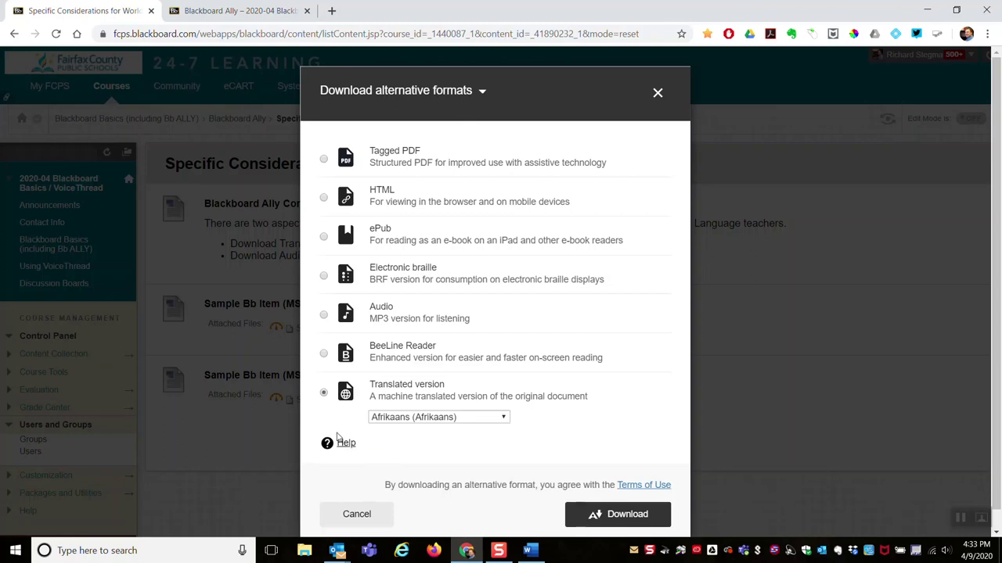
{"action": "left_click", "coordinate": [473, 419]}
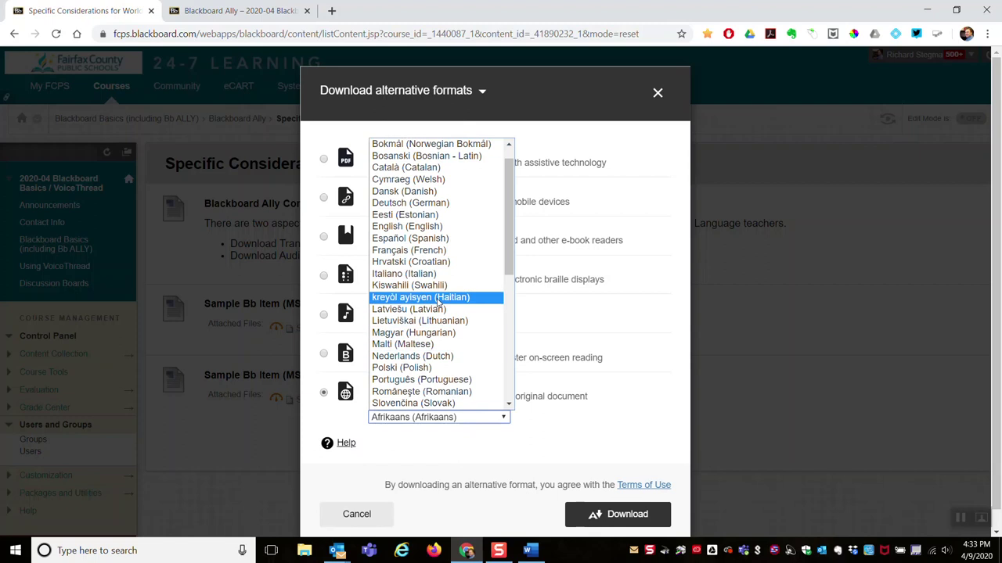
{"action": "left_click", "coordinate": [442, 227]}
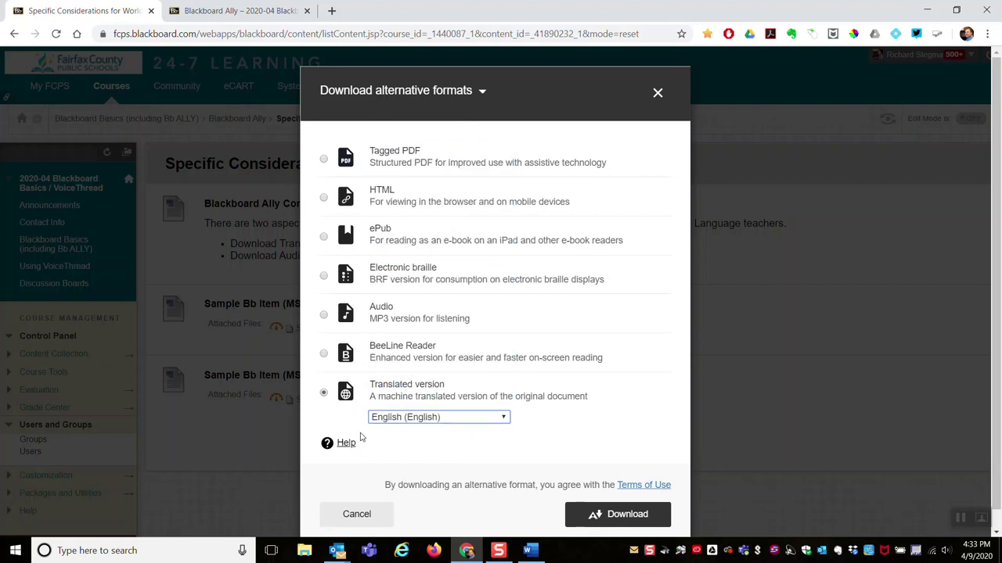
{"action": "left_click", "coordinate": [626, 519]}
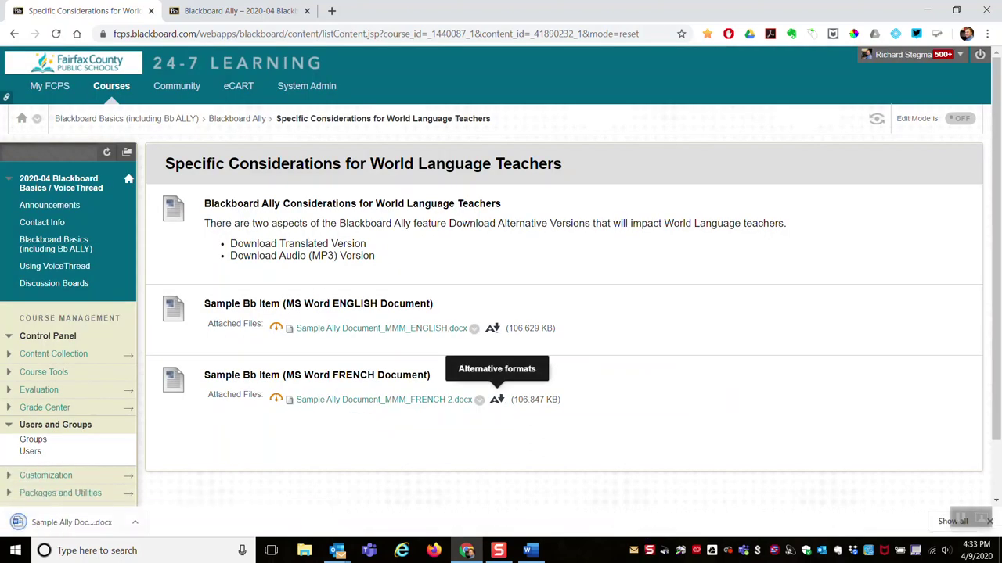
{"action": "left_click", "coordinate": [82, 530]}
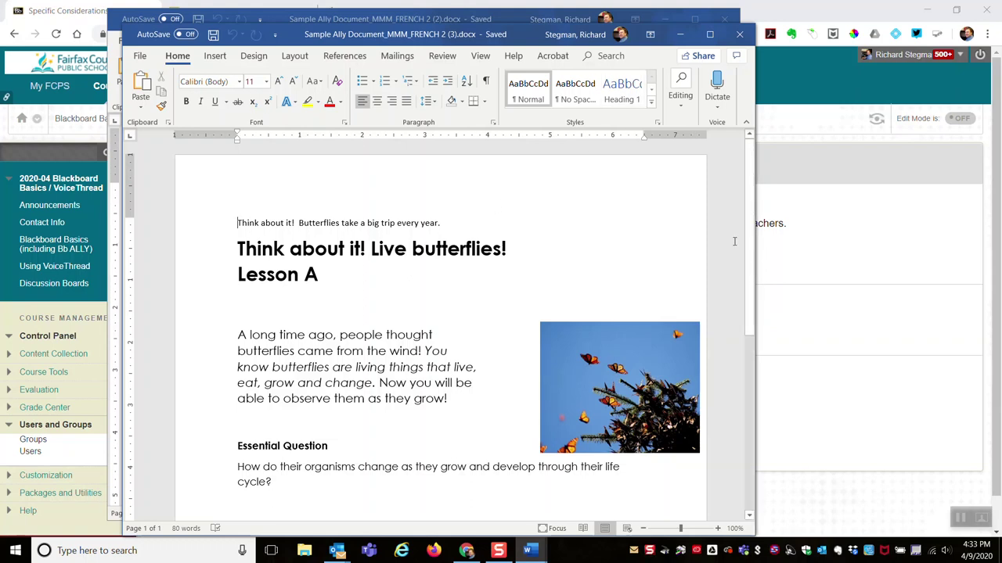
Close both Word windows, the English translation and the French original
{"action": "left_click", "coordinate": [738, 34]}
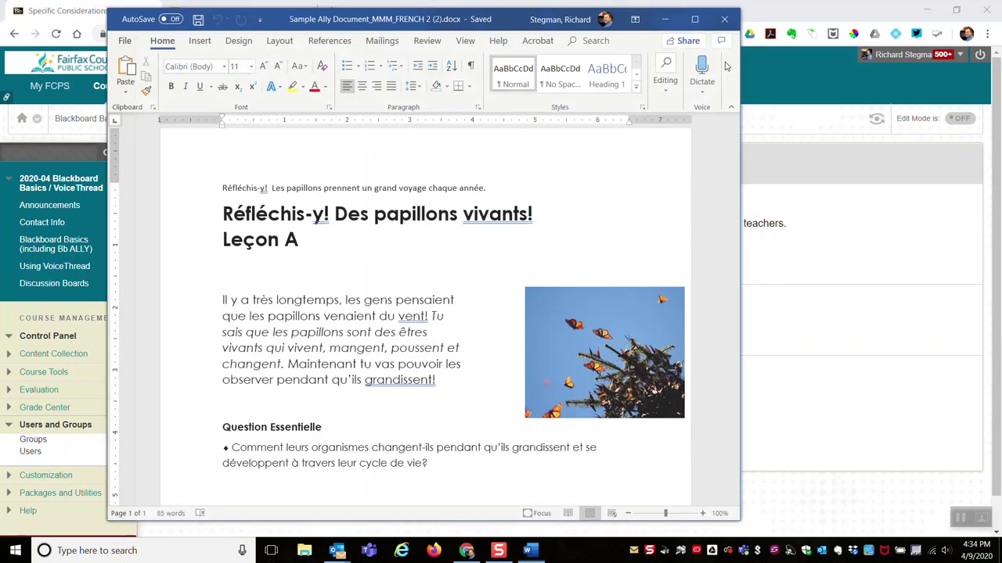
{"action": "left_click", "coordinate": [723, 19]}
{"action": "left_click", "coordinate": [496, 399]}
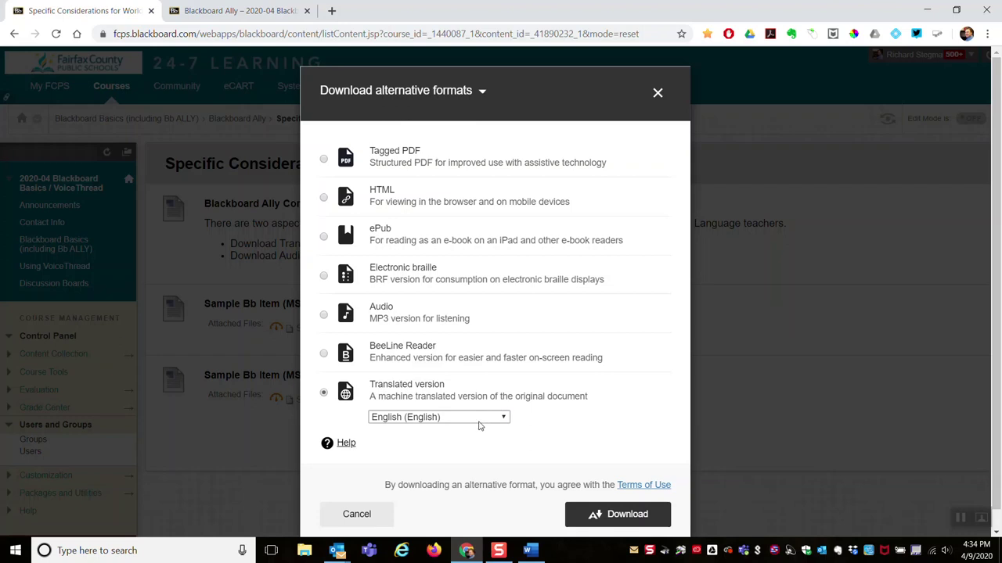
{"action": "left_click", "coordinate": [482, 421]}
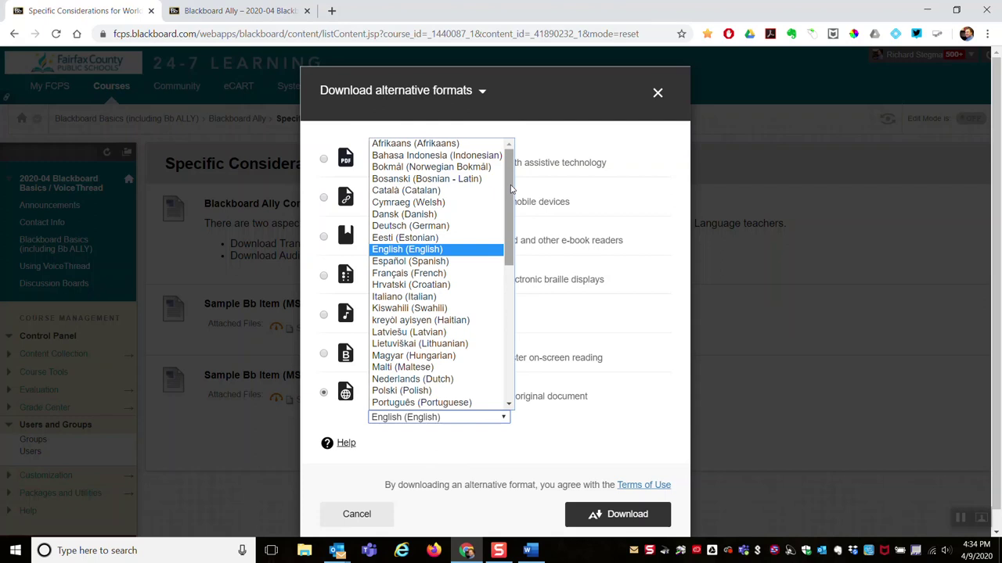
{"action": "left_click_drag", "start_coordinate": [510, 188], "coordinate": [514, 300]}
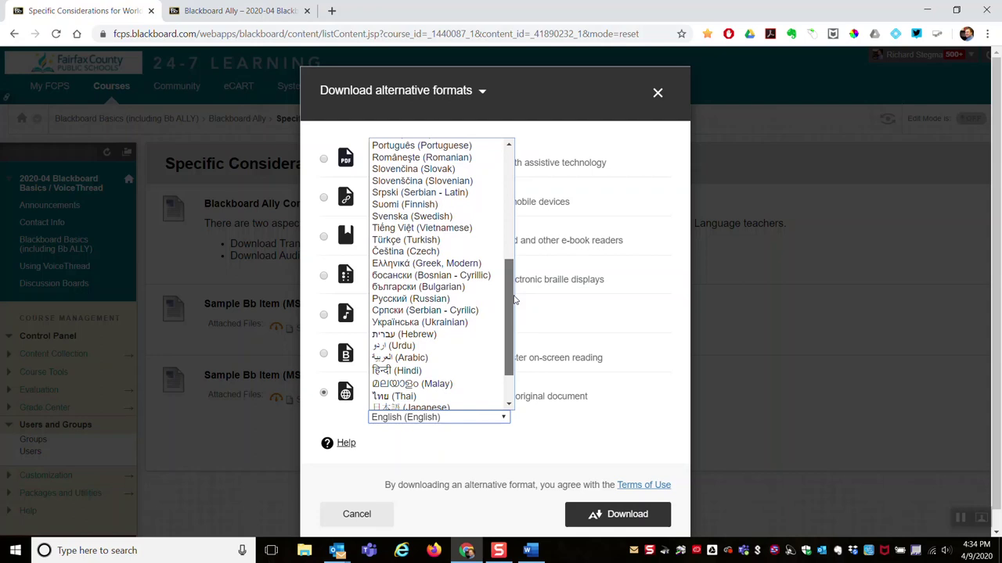
{"action": "left_click_drag", "start_coordinate": [514, 299], "coordinate": [516, 330]}
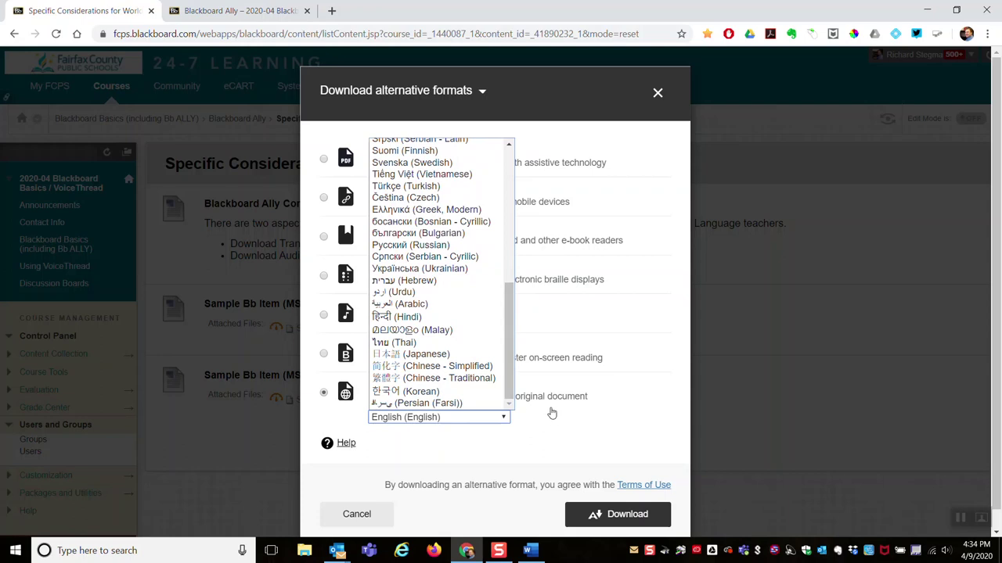
{"action": "left_click", "coordinate": [494, 474]}
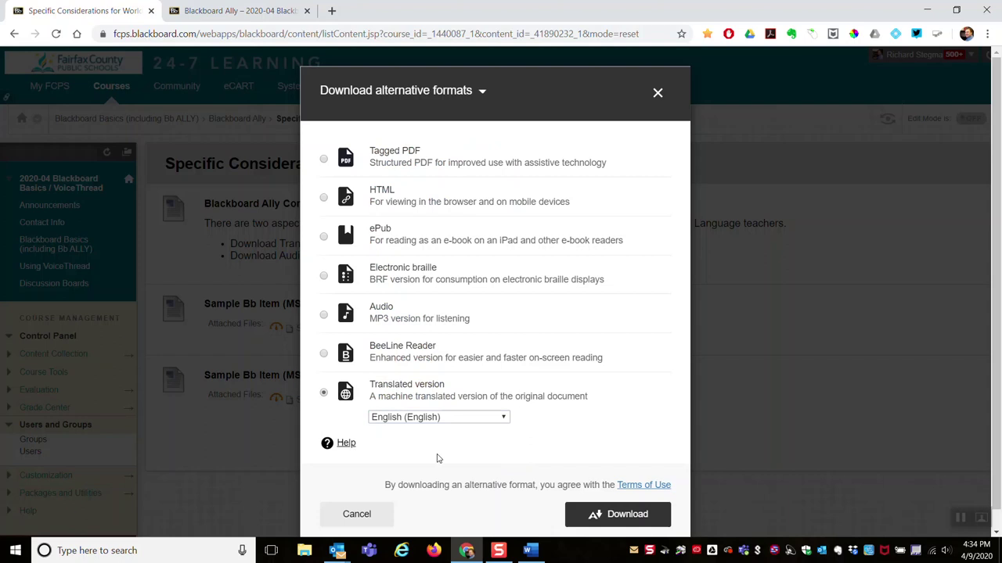
{"action": "left_click", "coordinate": [324, 395]}
{"action": "left_click", "coordinate": [657, 93]}
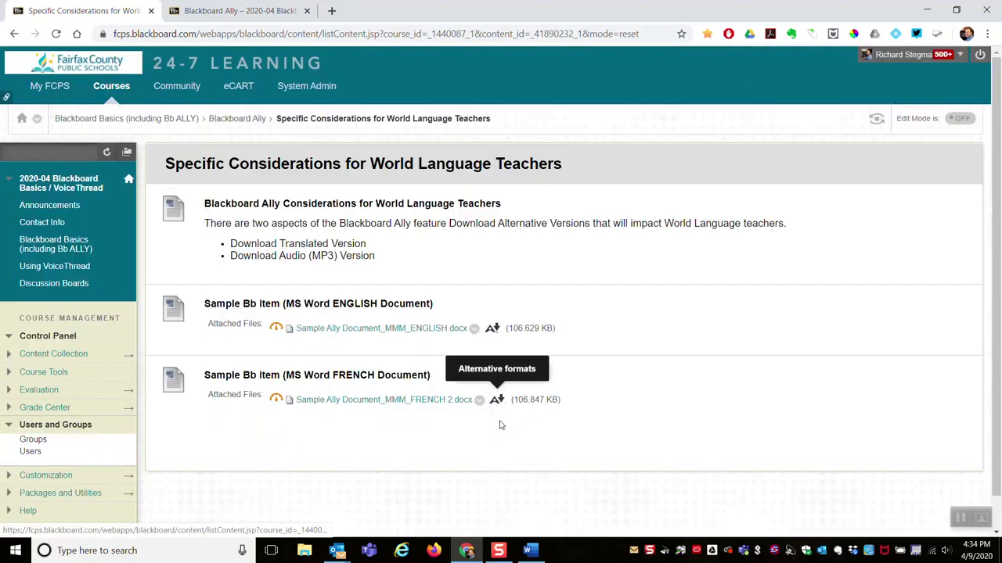
{"action": "left_click", "coordinate": [371, 405]}
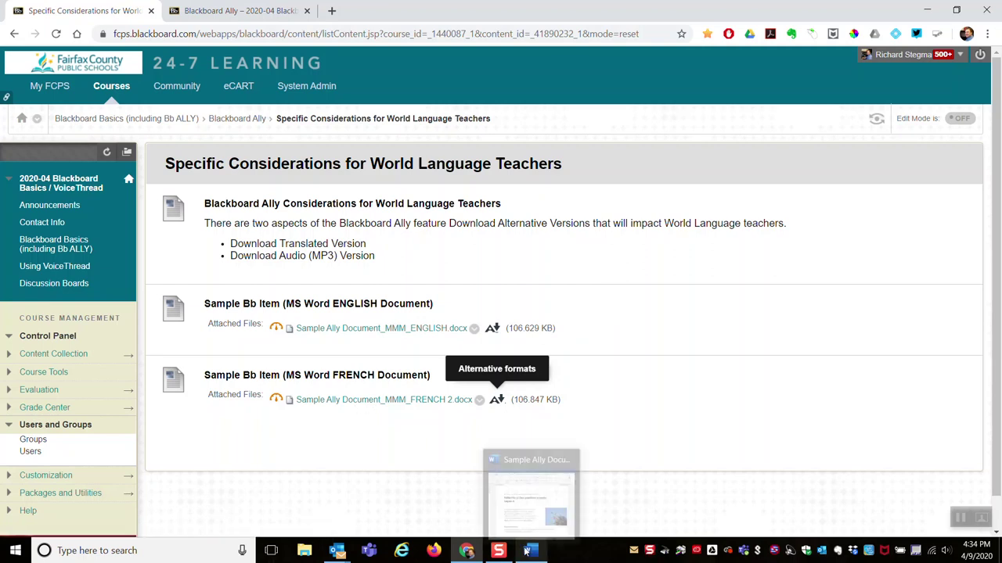
{"action": "left_click", "coordinate": [402, 402]}
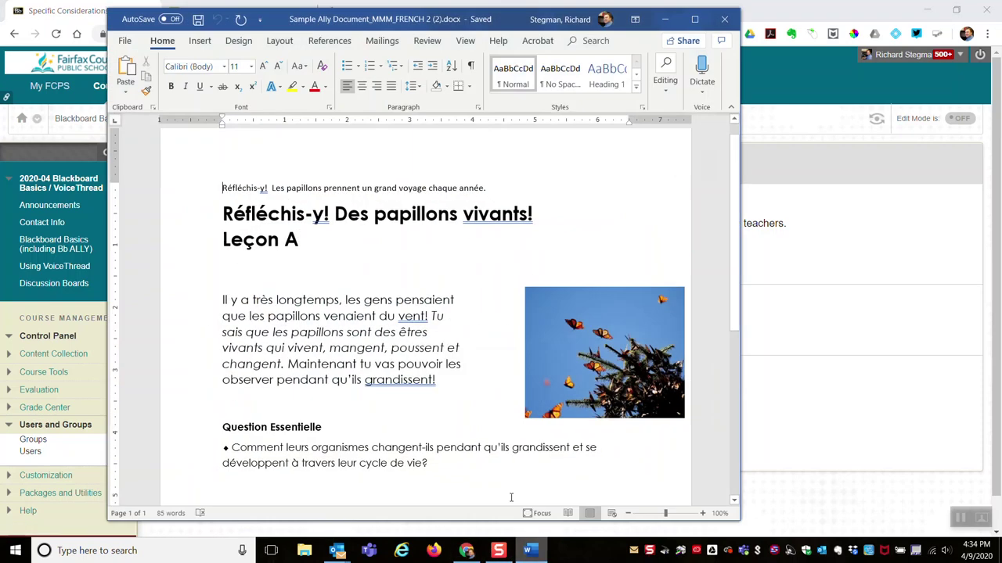
{"action": "left_click_drag", "start_coordinate": [283, 22], "coordinate": [194, 16]}
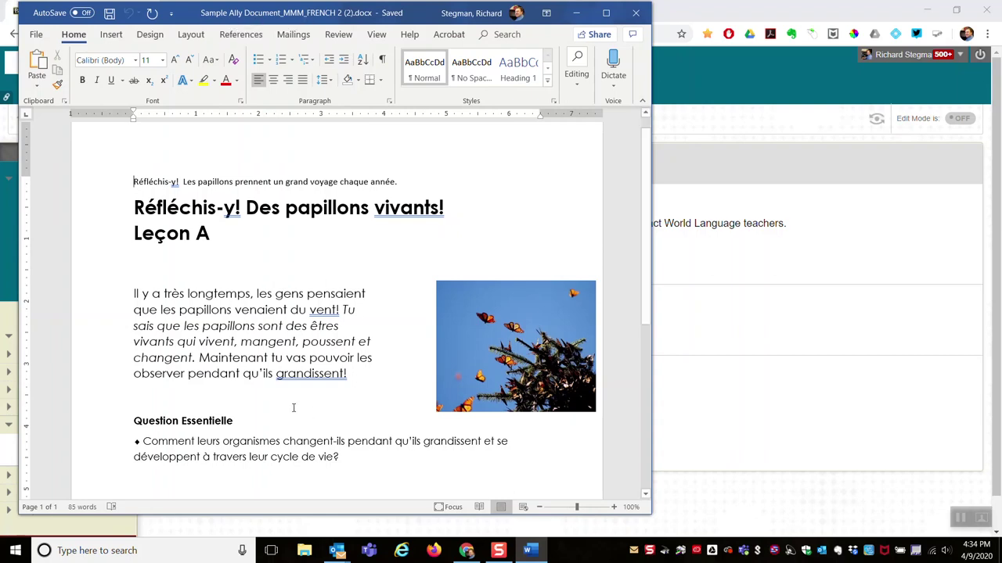
{"action": "left_click", "coordinate": [575, 13]}
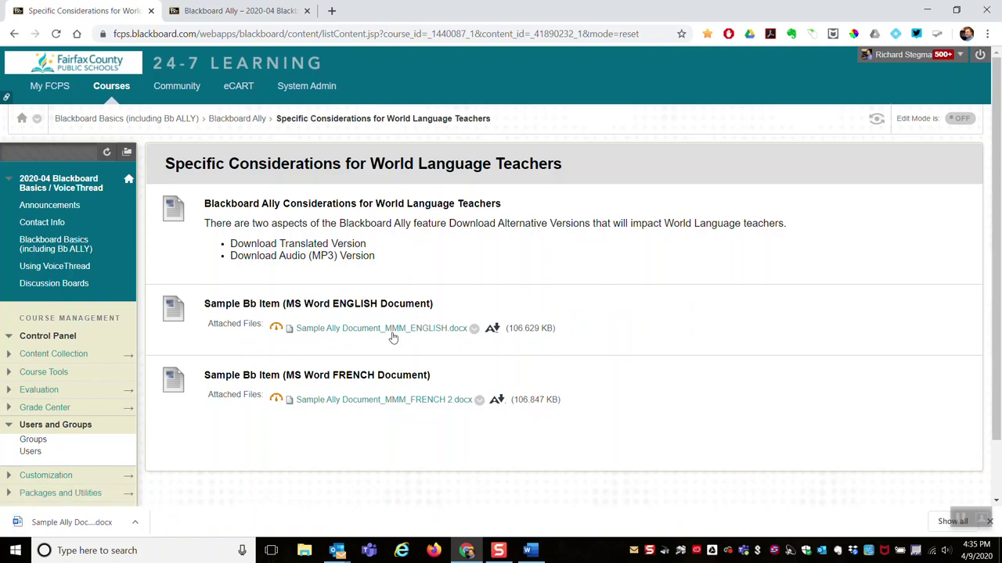
Open the downloaded English sample document and drag it aside to reveal the French lesson
{"action": "left_click", "coordinate": [83, 531]}
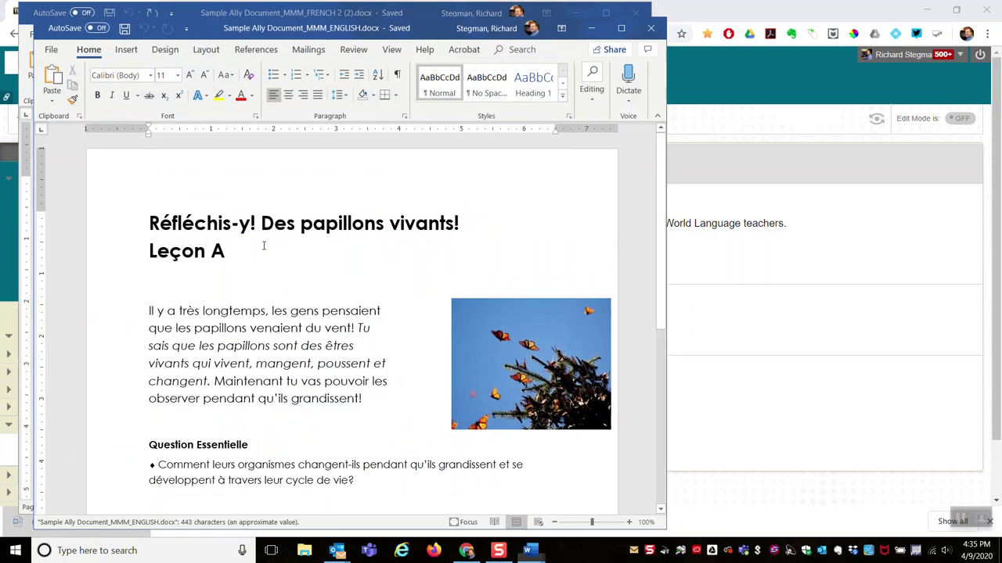
{"action": "left_click_drag", "start_coordinate": [425, 37], "coordinate": [827, 30]}
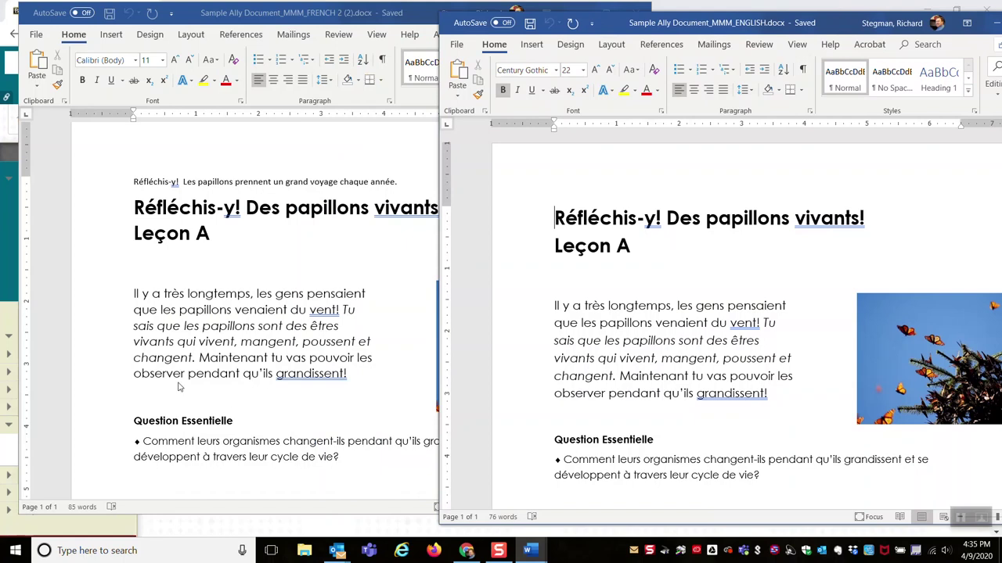
{"action": "left_click", "coordinate": [63, 321]}
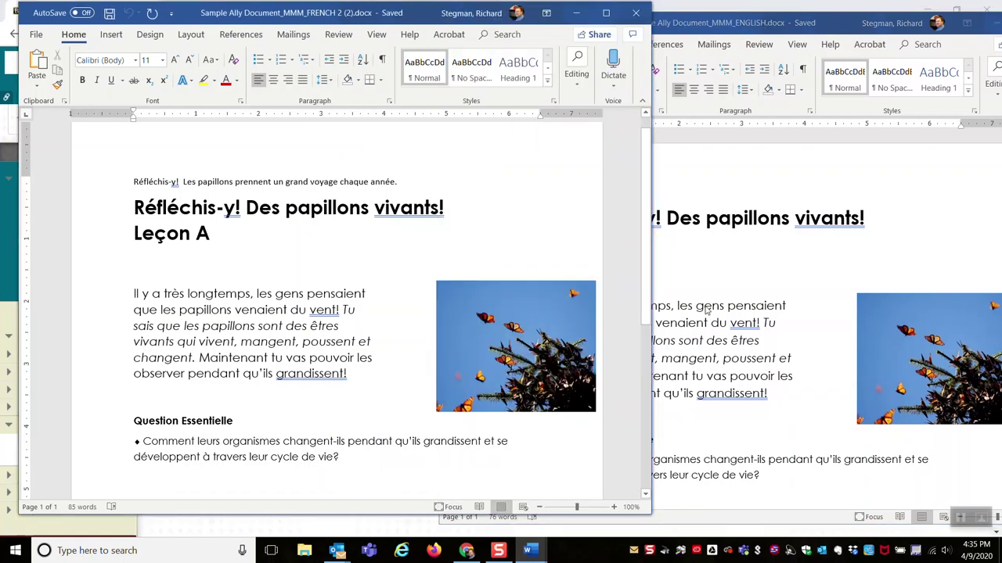
{"action": "left_click", "coordinate": [735, 307]}
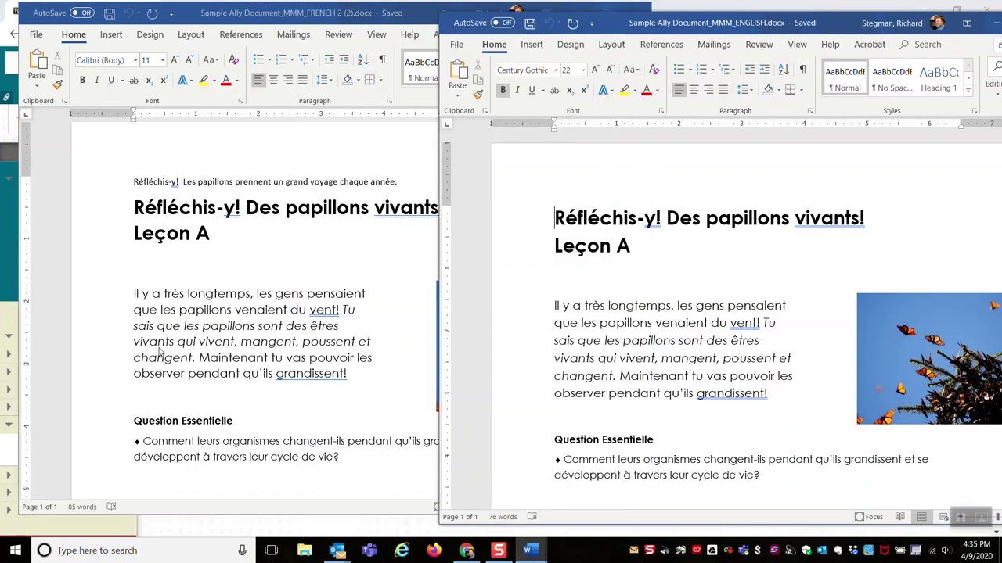
{"action": "left_click", "coordinate": [701, 248]}
Fine-tune the English and French window positions side by side, switching between them
{"action": "left_click_drag", "start_coordinate": [835, 24], "coordinate": [766, 17]}
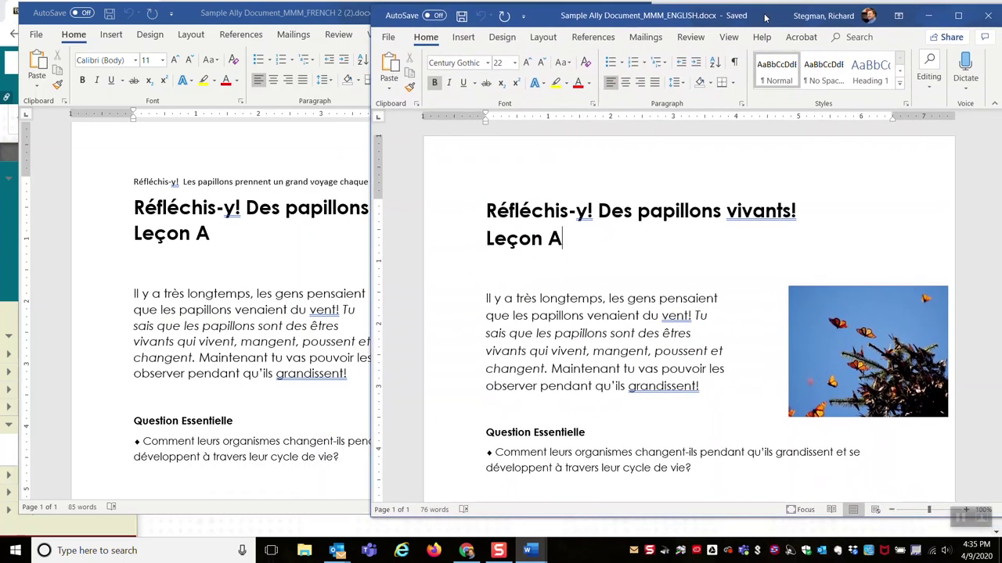
{"action": "left_click", "coordinate": [106, 318]}
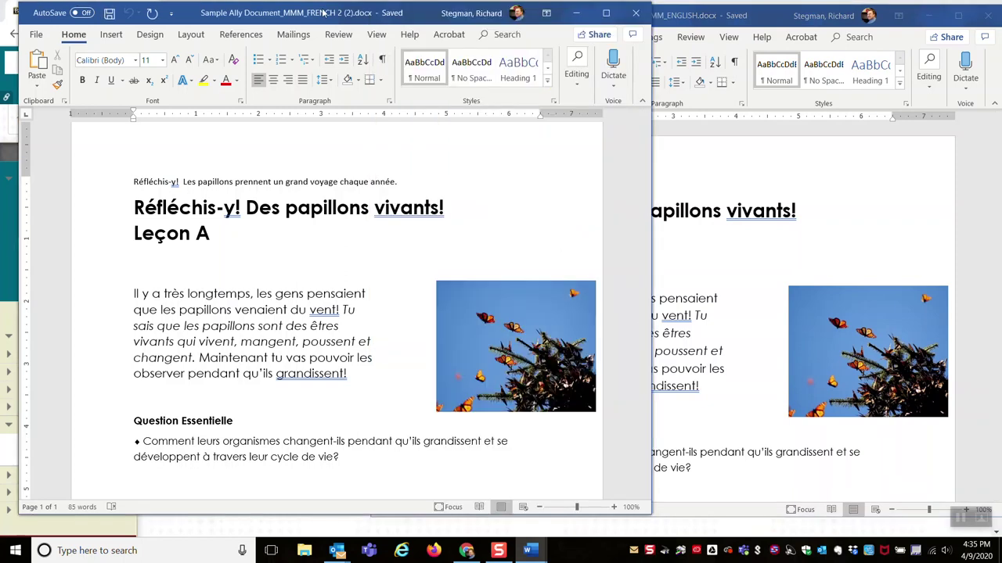
{"action": "left_click_drag", "start_coordinate": [322, 13], "coordinate": [306, 25]}
{"action": "left_click_drag", "start_coordinate": [300, 17], "coordinate": [311, 18]}
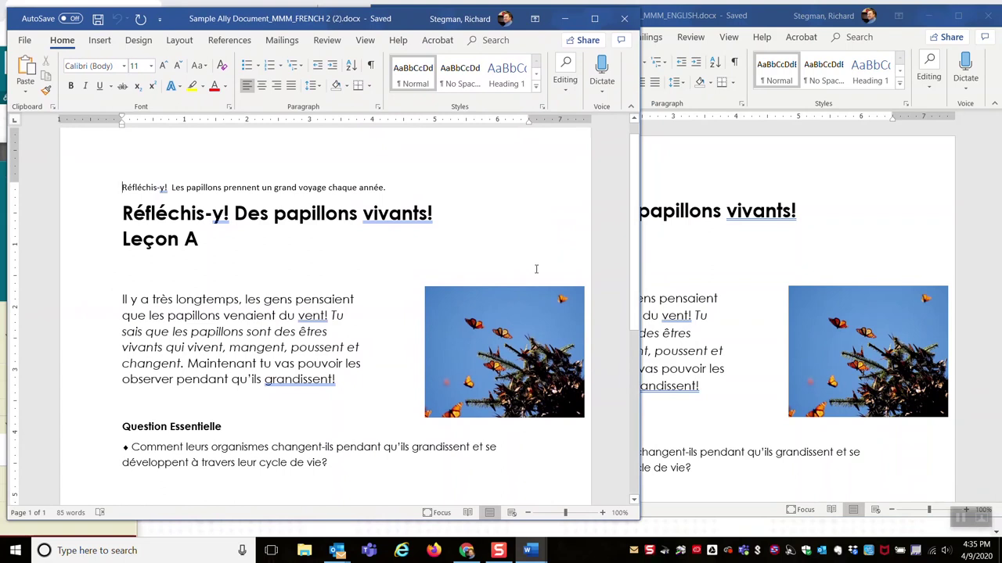
{"action": "left_click", "coordinate": [708, 259]}
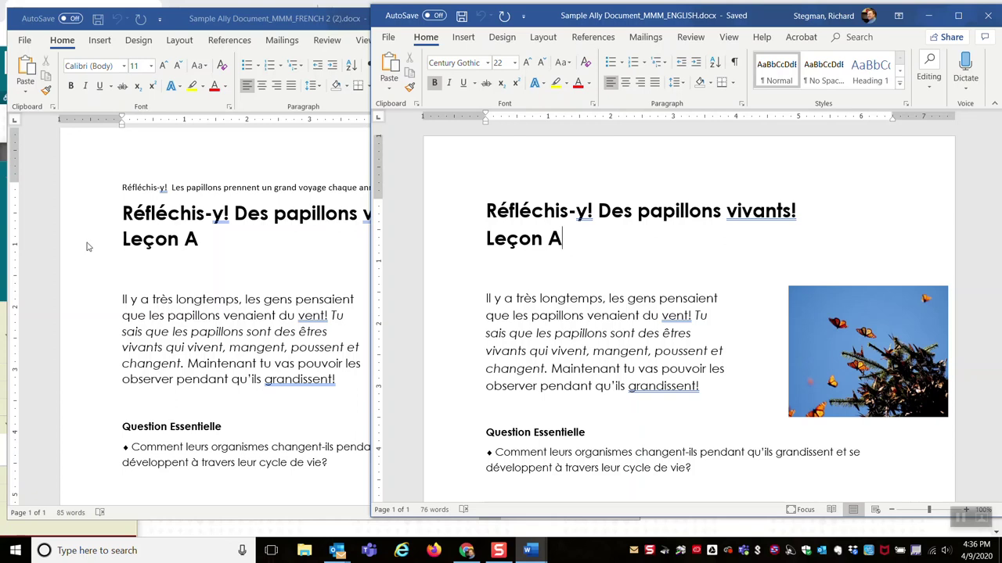
{"action": "left_click", "coordinate": [63, 238]}
Minimize both Word windows and download the English sample document as MP3 audio
{"action": "left_click", "coordinate": [564, 18]}
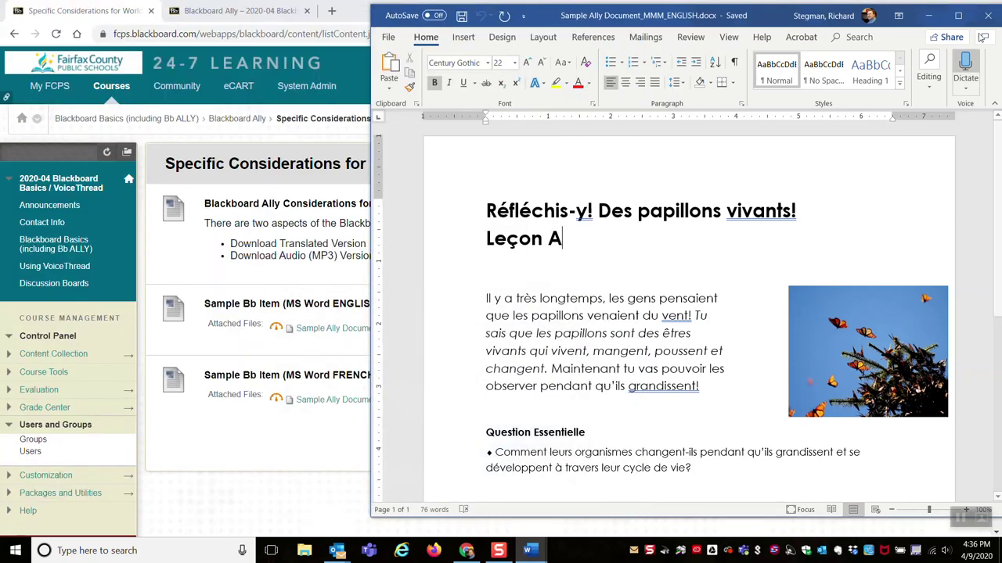
{"action": "left_click", "coordinate": [930, 19]}
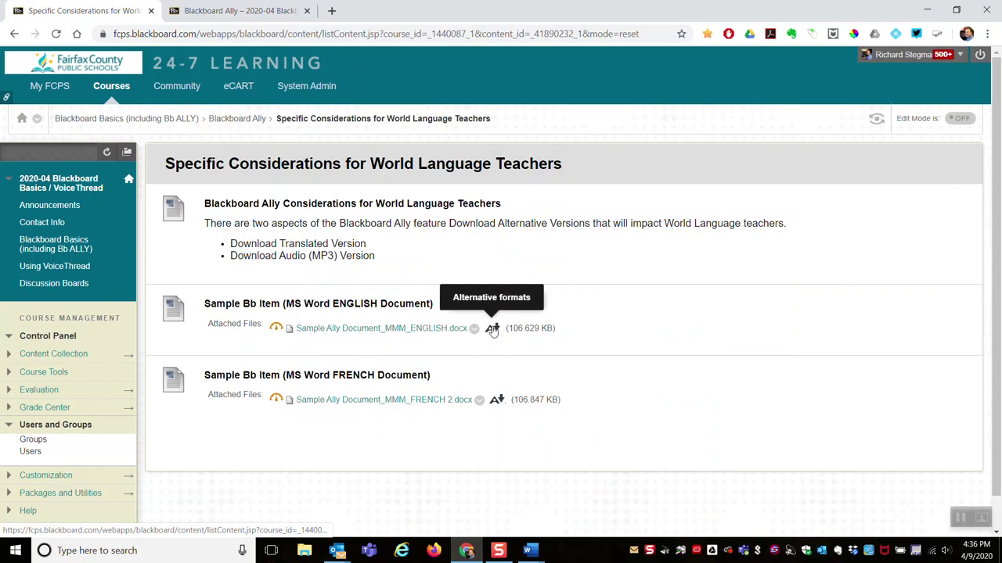
{"action": "left_click", "coordinate": [493, 329]}
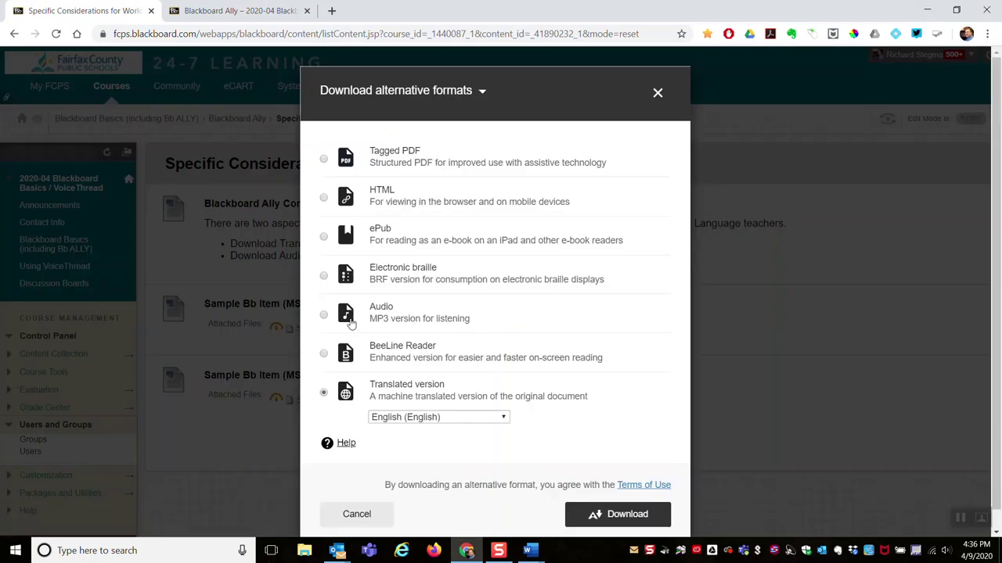
{"action": "left_click", "coordinate": [324, 316]}
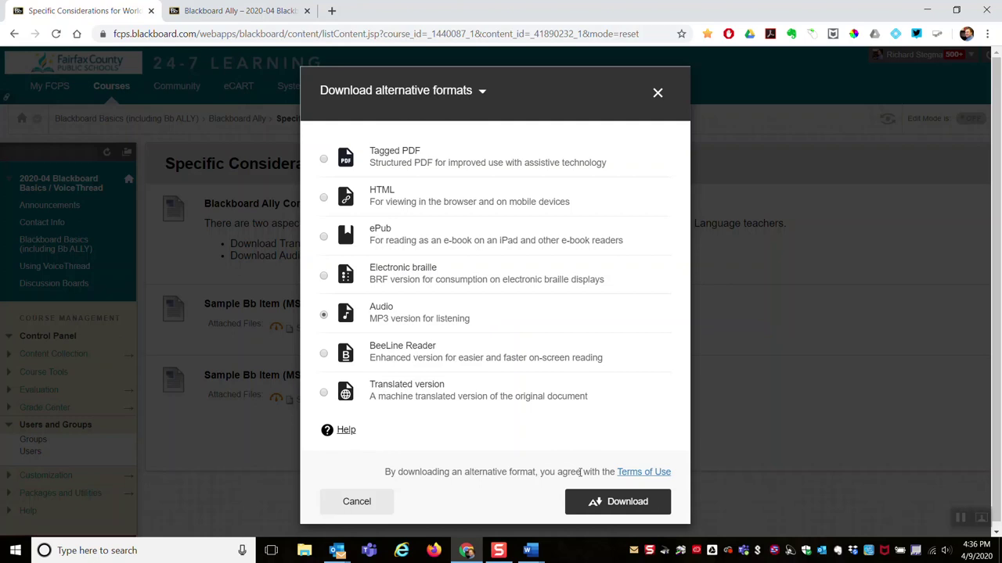
{"action": "left_click", "coordinate": [614, 502]}
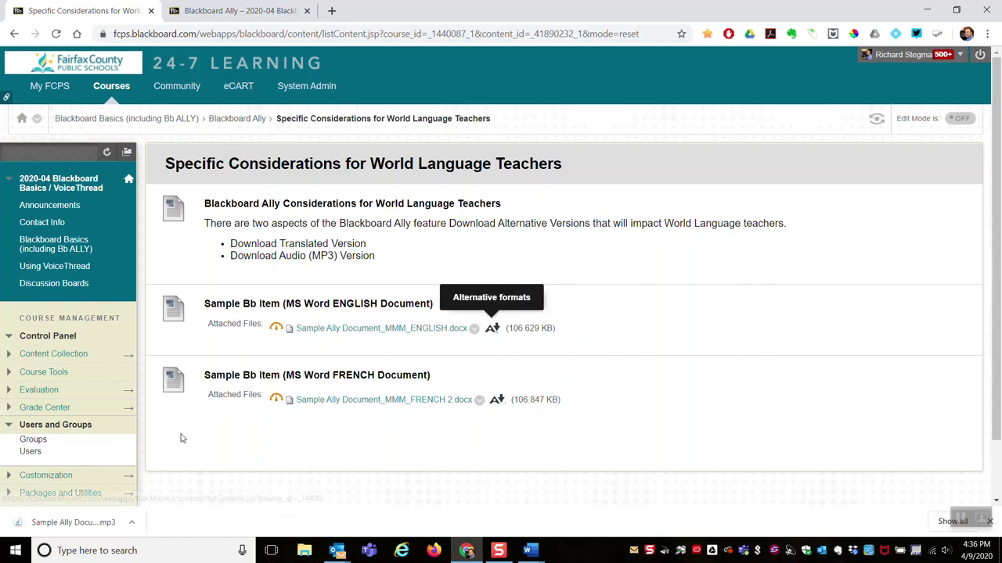
Play the English MP3 in Windows Media Player and pause it at about 24 seconds
{"action": "left_click", "coordinate": [86, 530]}
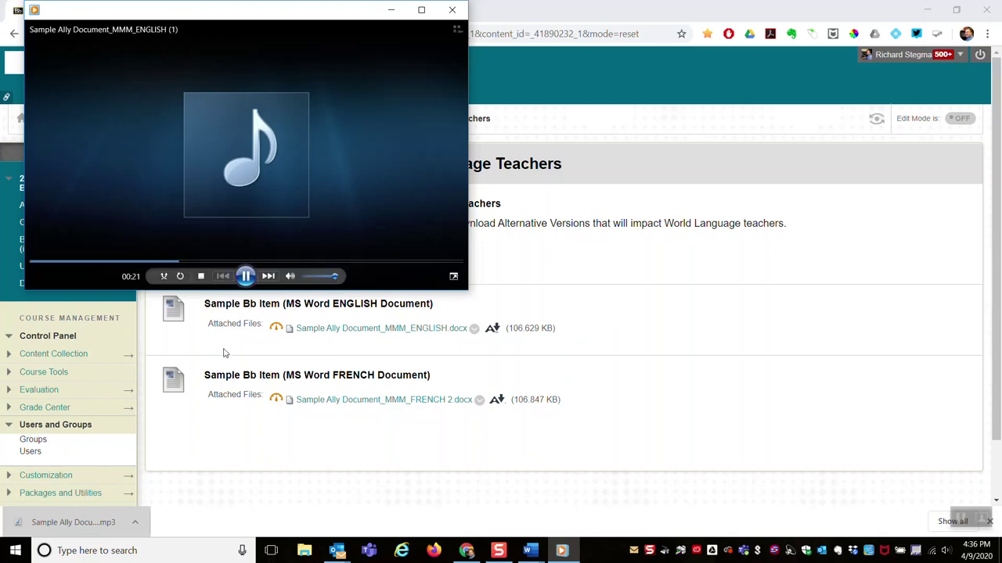
{"action": "mouse_move", "coordinate": [246, 276]}
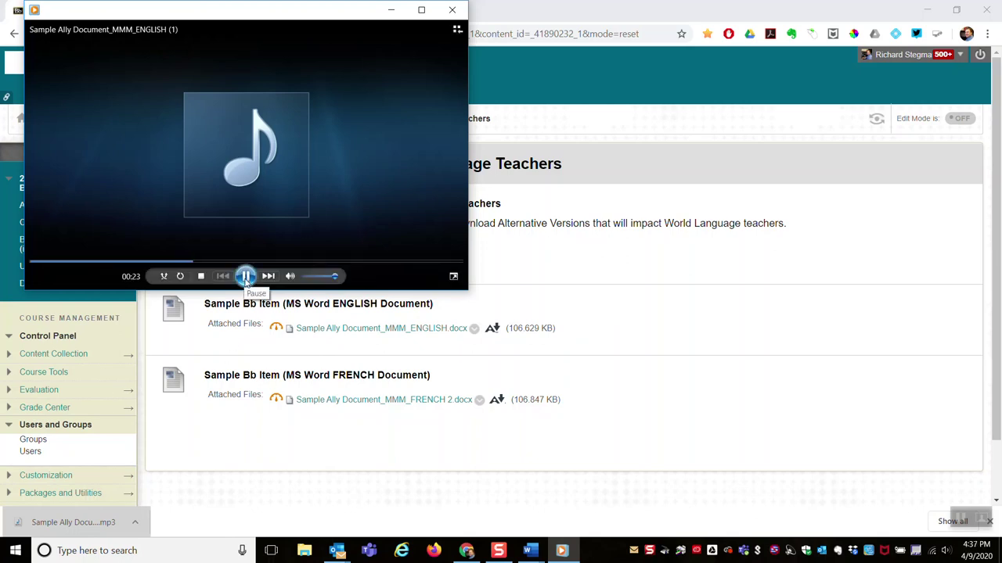
{"action": "left_click", "coordinate": [246, 276]}
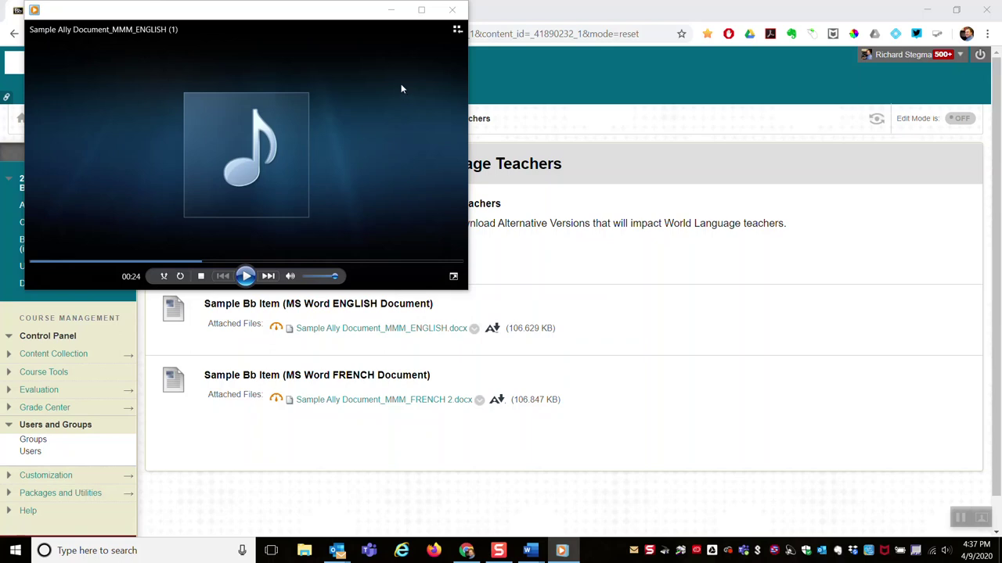
Close the player and download the French sample document as MP3 audio
{"action": "left_click", "coordinate": [451, 11]}
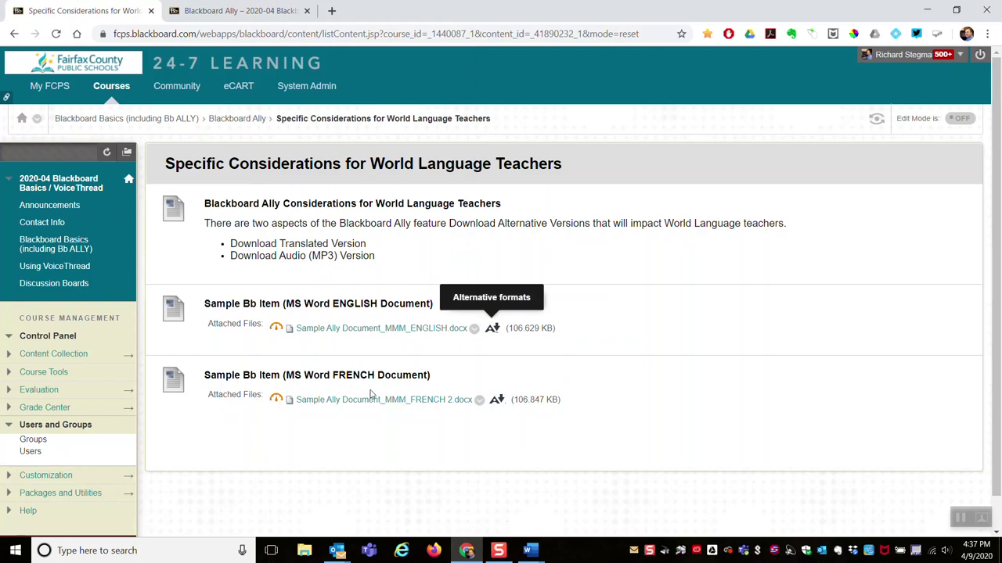
{"action": "left_click", "coordinate": [497, 400]}
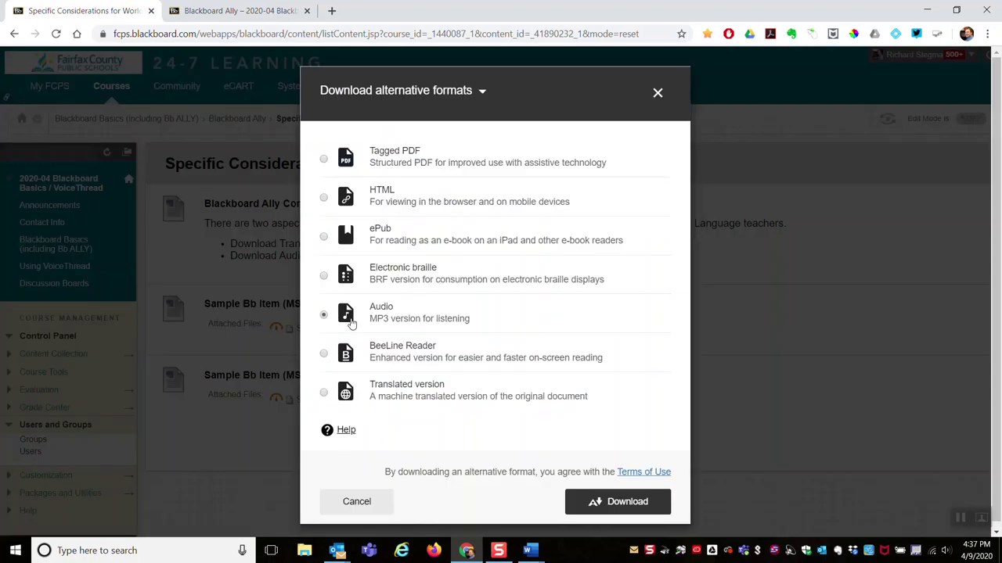
{"action": "left_click", "coordinate": [638, 502]}
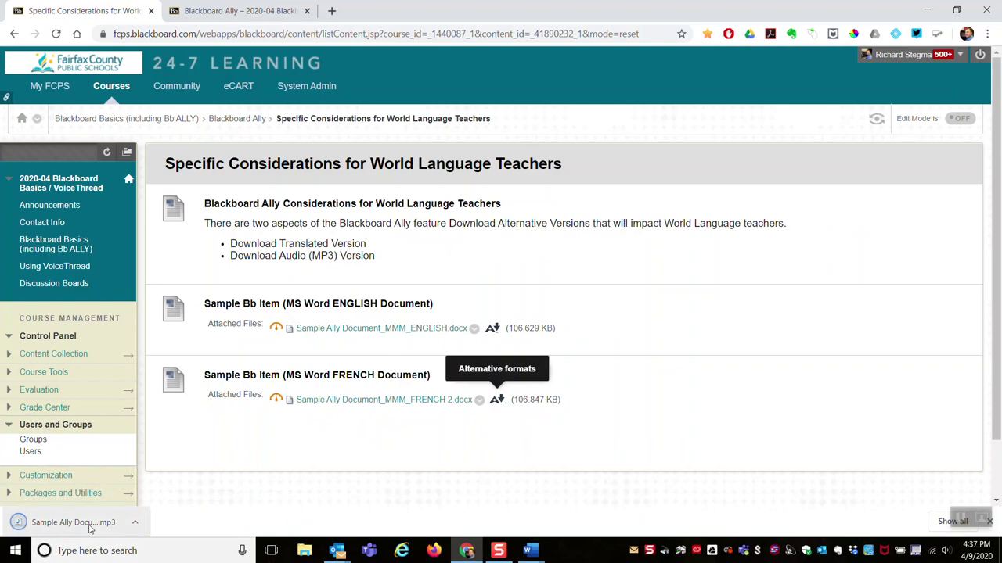
Play the French MP3 to about 19 seconds, pause it, and close the player
{"action": "left_click", "coordinate": [90, 524]}
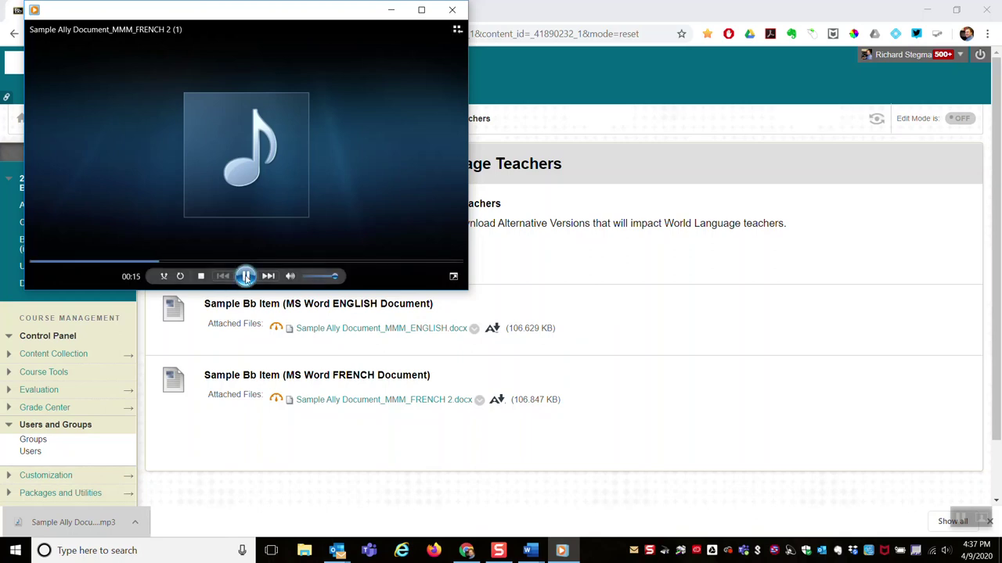
{"action": "mouse_move", "coordinate": [246, 276]}
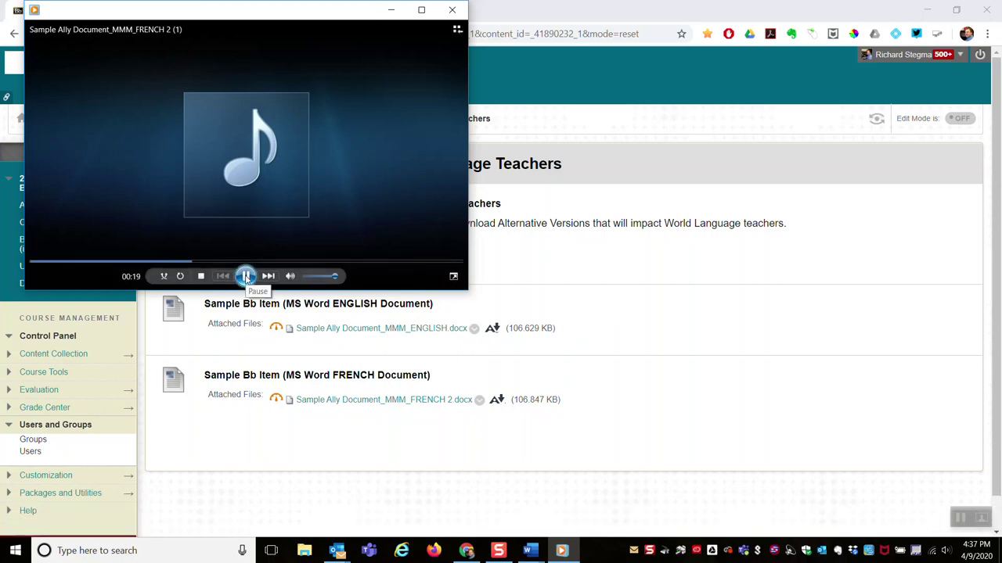
{"action": "left_click", "coordinate": [246, 276]}
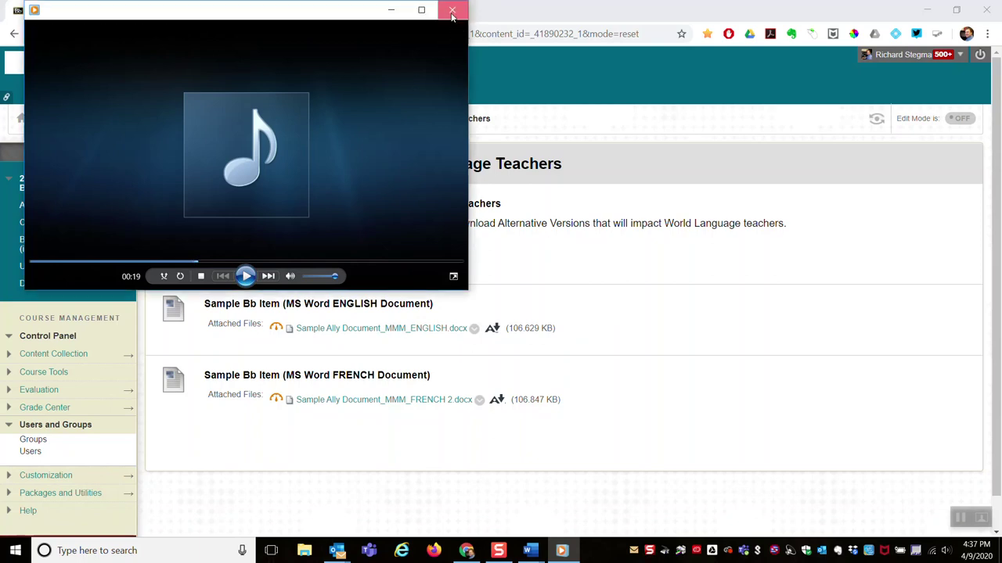
{"action": "left_click", "coordinate": [452, 12]}
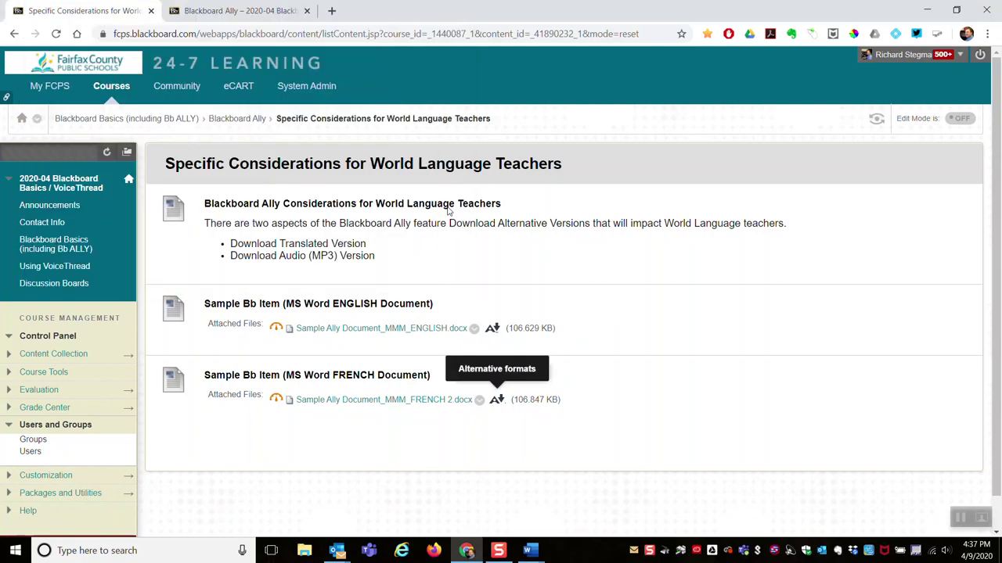
Restore both Word documents from the taskbar, overlapping with the English one in front
{"action": "left_click", "coordinate": [529, 554]}
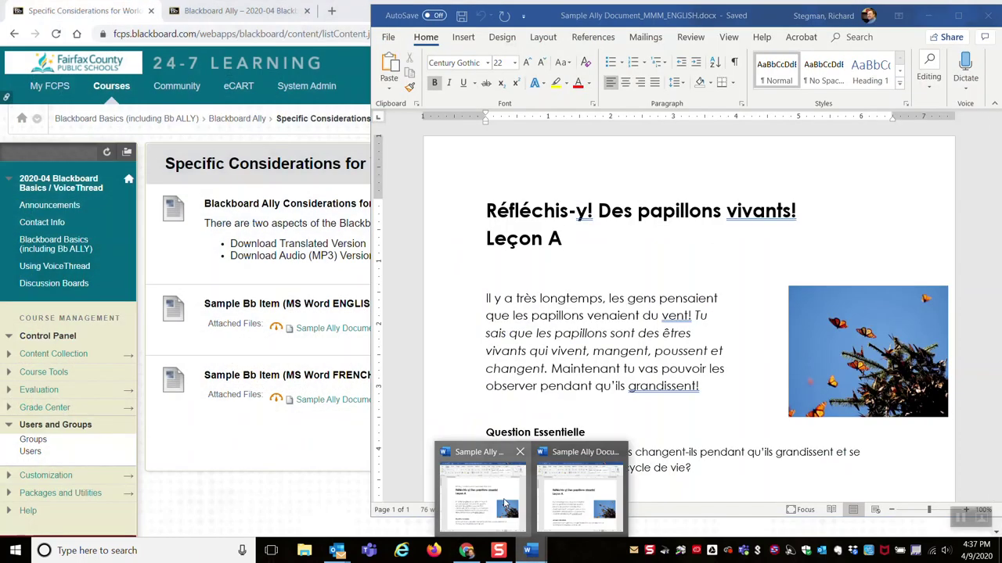
{"action": "left_click", "coordinate": [477, 489]}
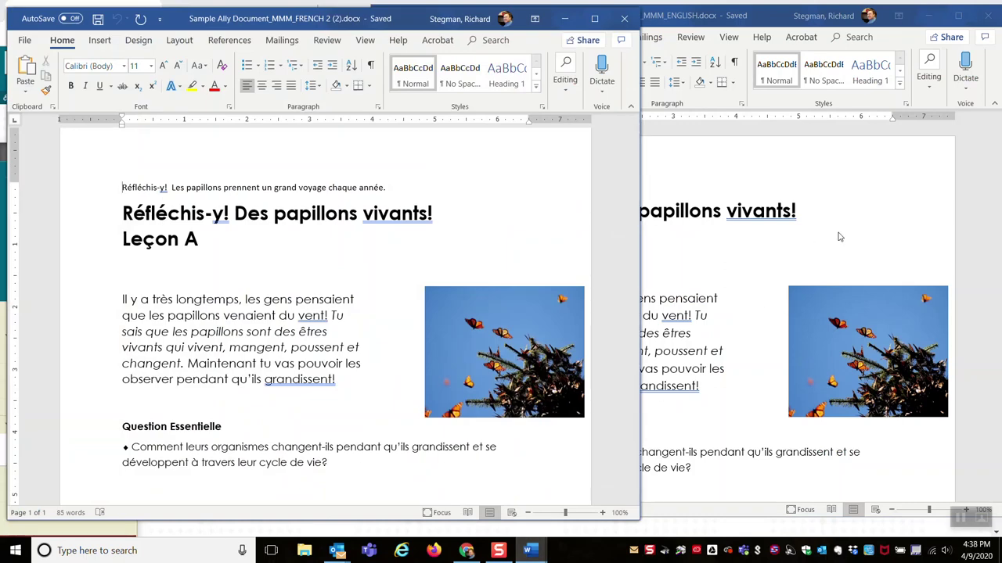
{"action": "left_click", "coordinate": [653, 246]}
{"action": "left_click", "coordinate": [315, 280]}
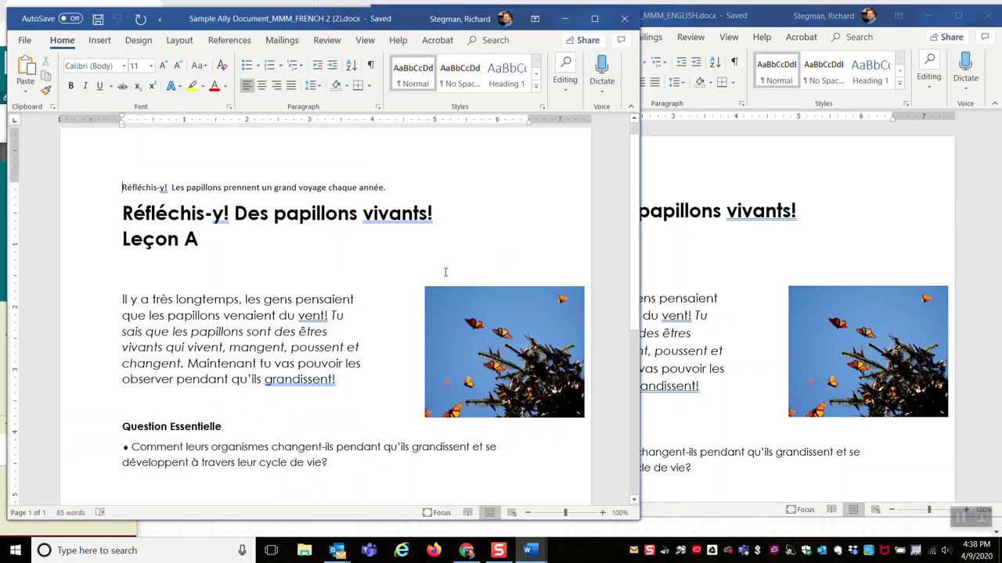
{"action": "left_click", "coordinate": [872, 257]}
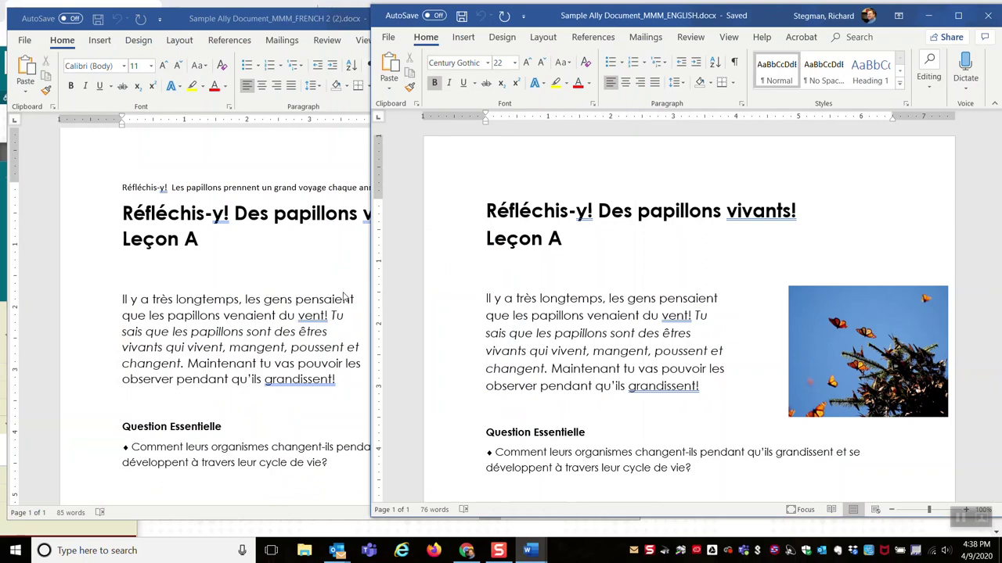